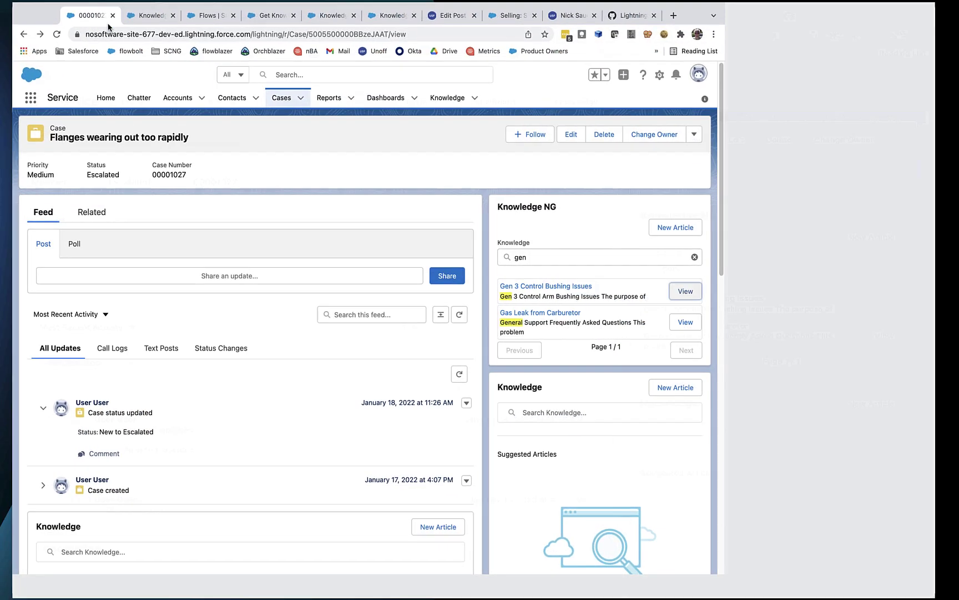
# Search standard Knowledge for 'gen', view the Gen 3 Control Bushing Issues article, then return to the case.
pyautogui.click(692, 345)
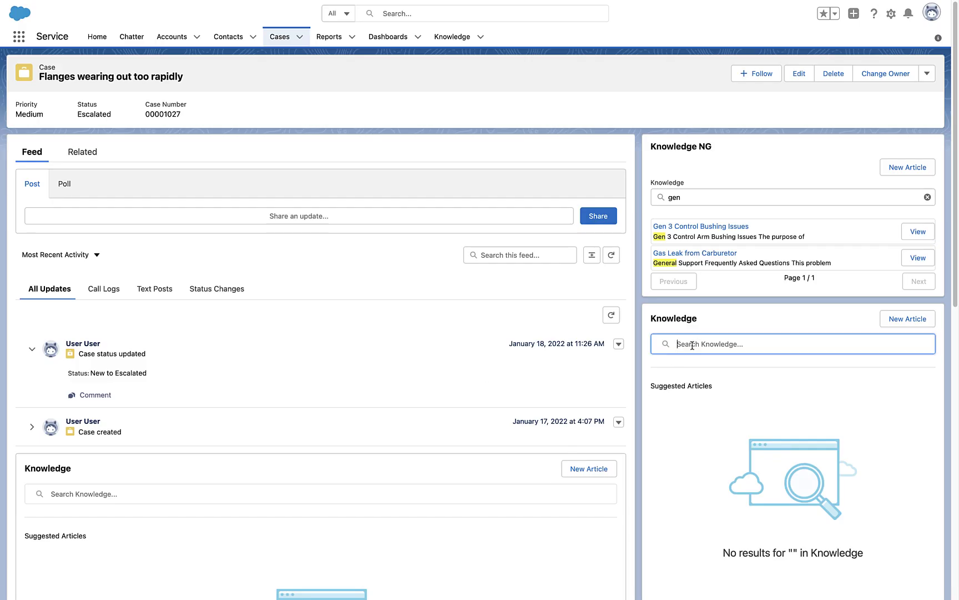
pyautogui.write('gen')
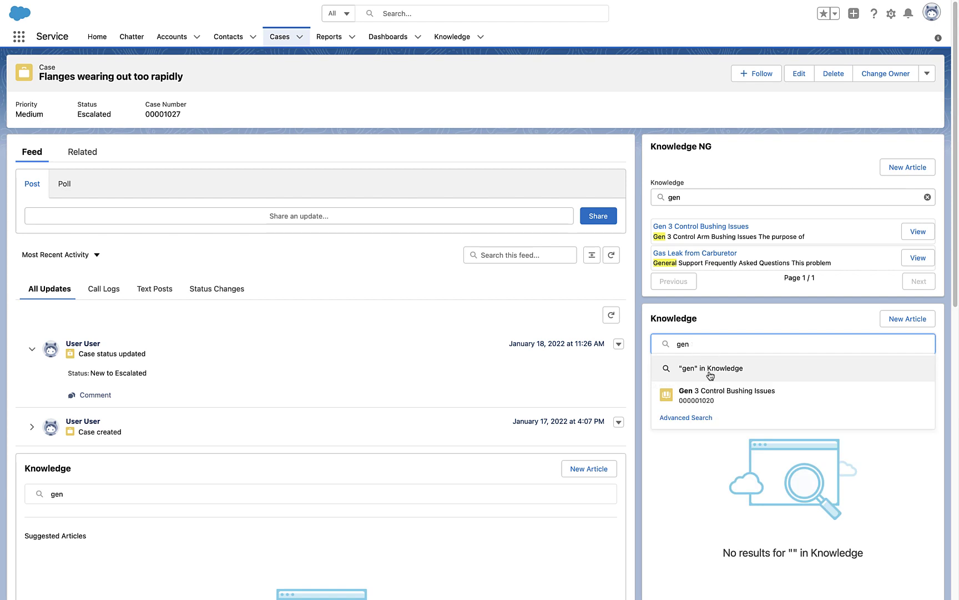
pyautogui.click(717, 392)
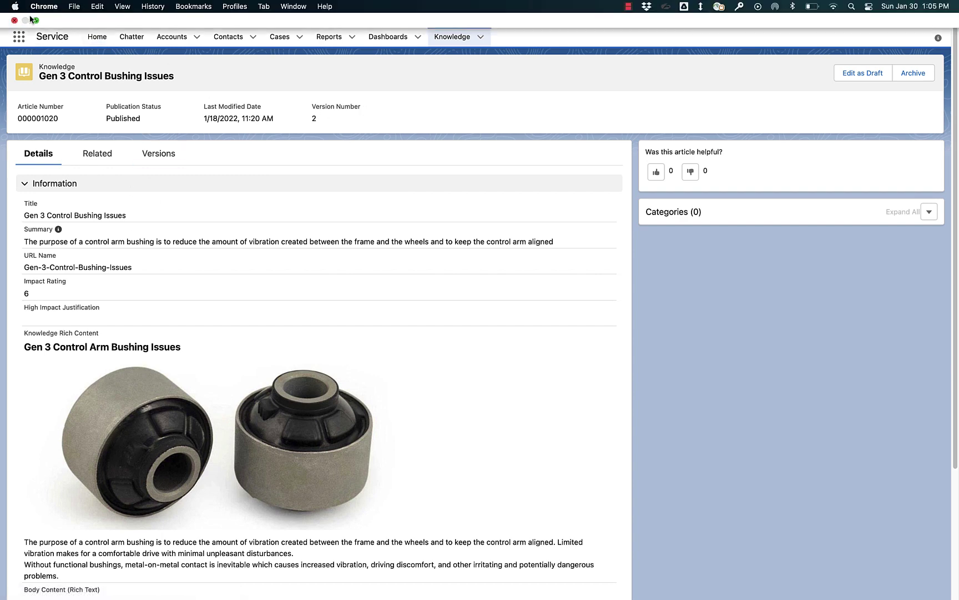
pyautogui.click(35, 20)
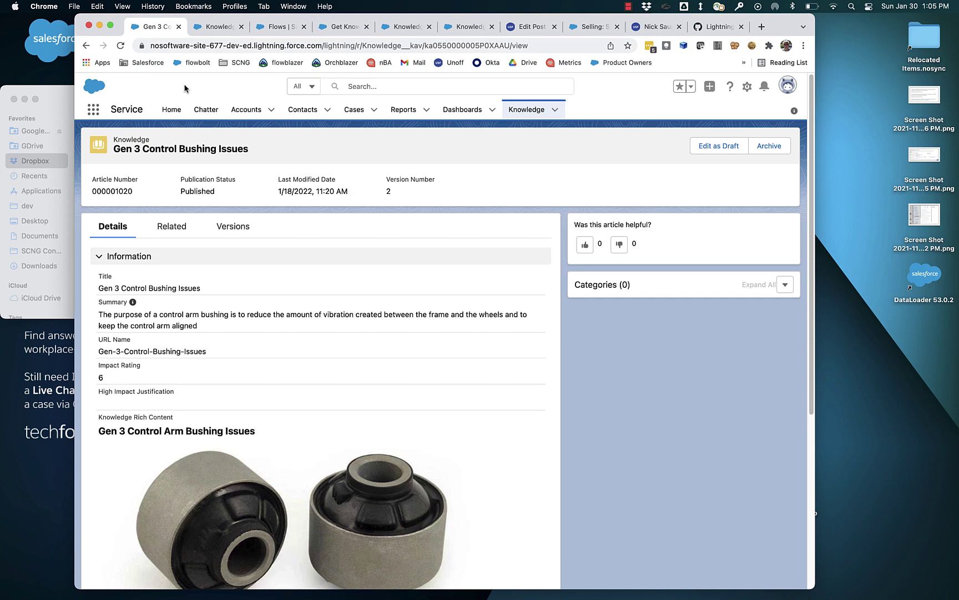
pyautogui.click(85, 45)
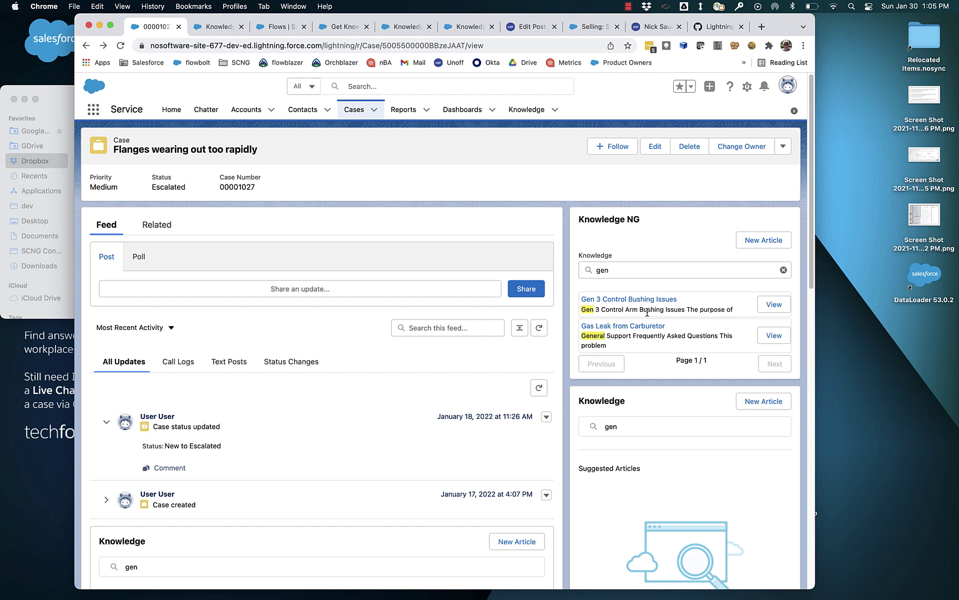
# Re-search 'gen' in Knowledge NG and open Gen 3 Control Bushing Issues in the flow edit form.
pyautogui.click(636, 431)
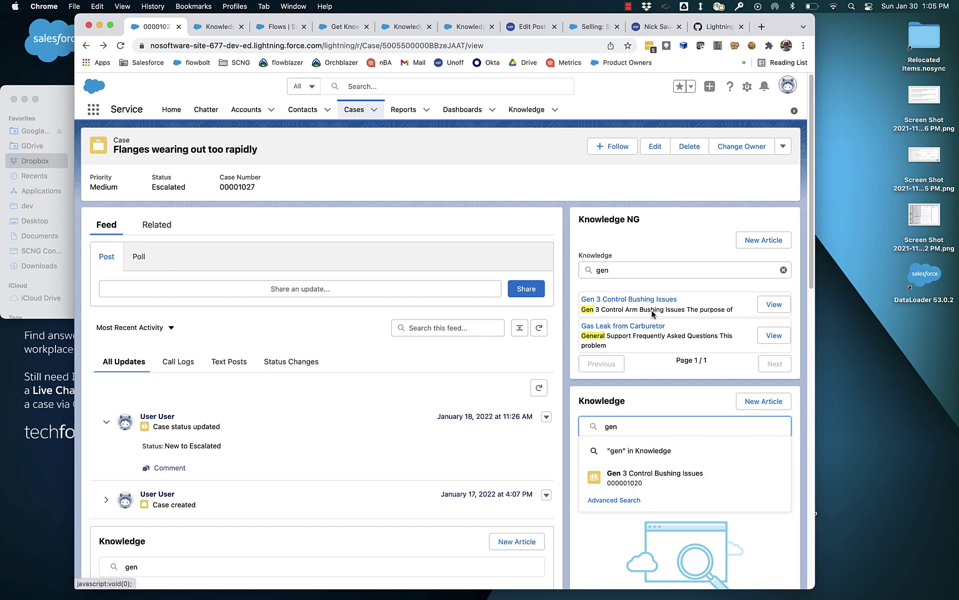
pyautogui.click(623, 270)
pyautogui.press('BackSpace')
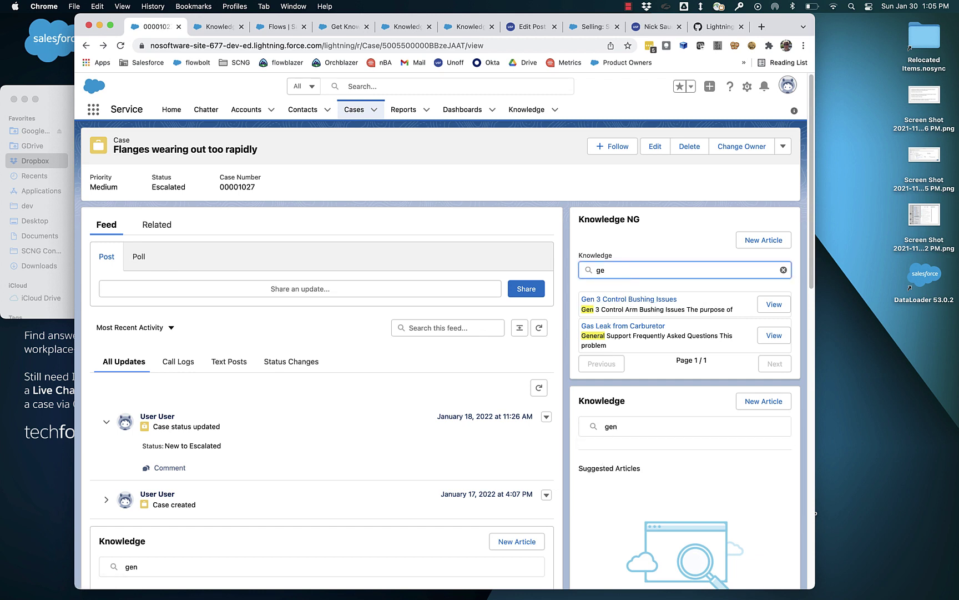
pyautogui.write('n')
pyautogui.click(771, 305)
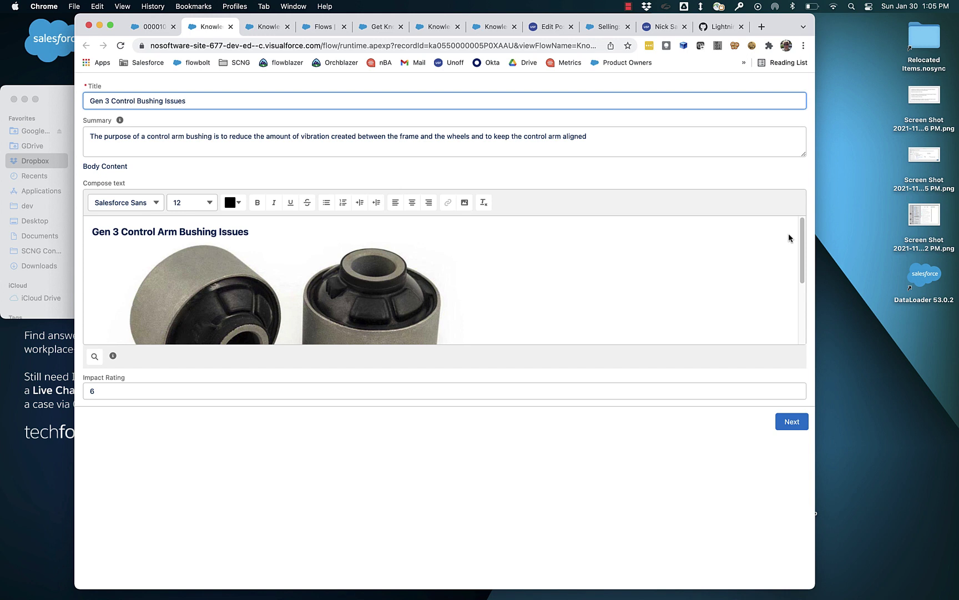
pyautogui.moveTo(803, 244)
pyautogui.mouseDown()
pyautogui.moveTo(805, 315)
pyautogui.moveTo(805, 227)
pyautogui.mouseUp()
# Change the article's Impact Rating to 9, then back to 6.
pyautogui.click(180, 389)
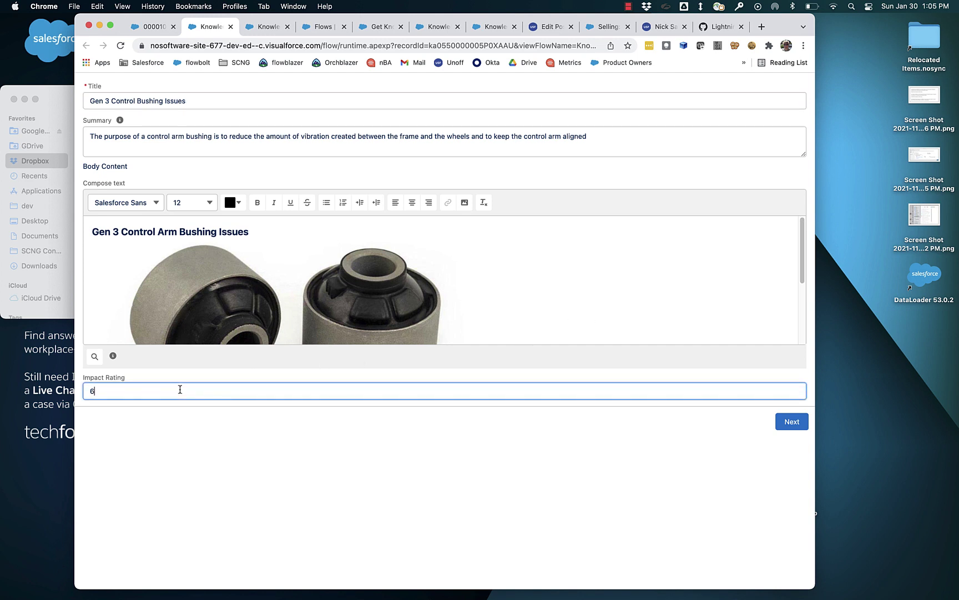
pyautogui.press('BackSpace')
pyautogui.write('9')
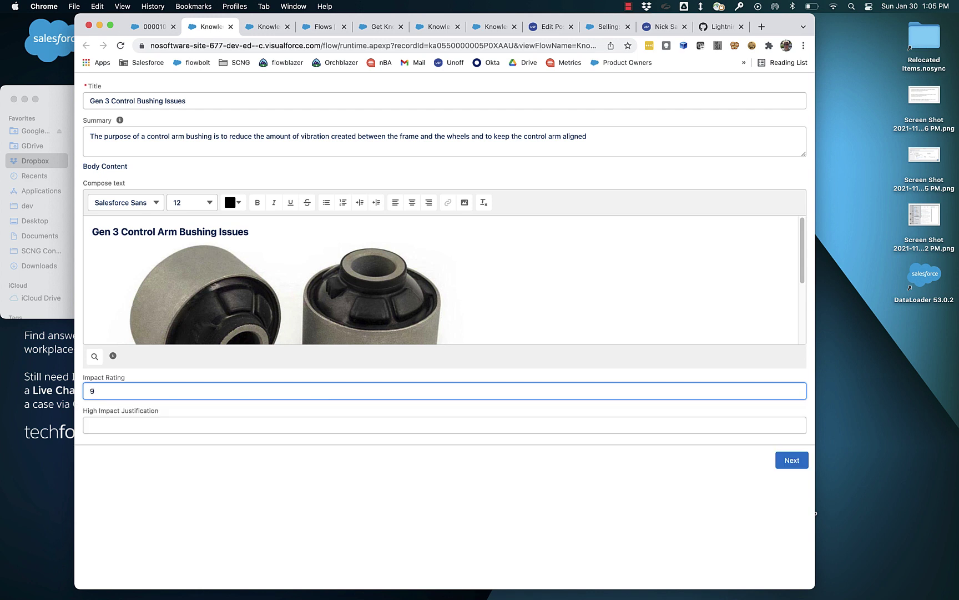
pyautogui.press('BackSpace')
pyautogui.write('6')
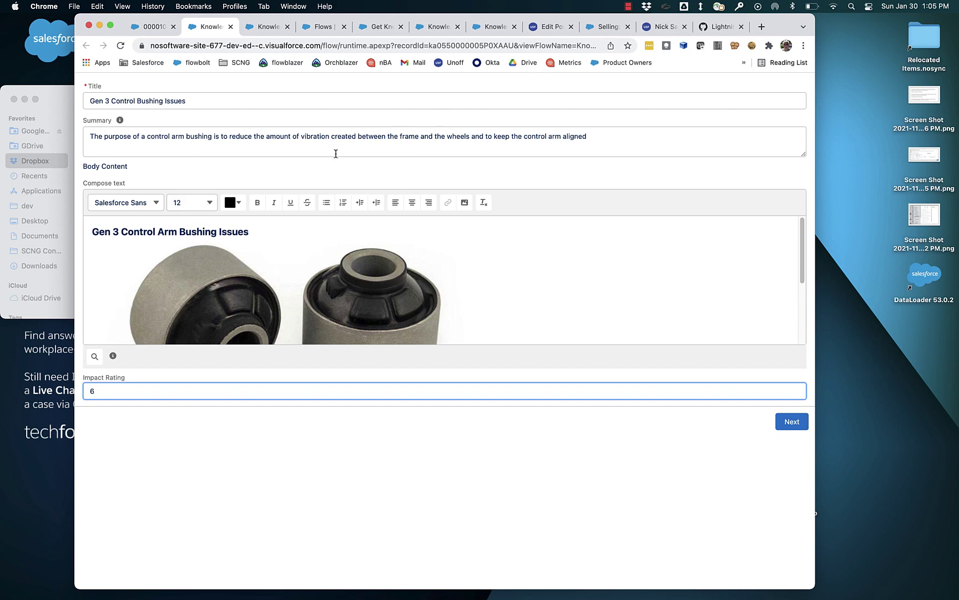
pyautogui.click(155, 29)
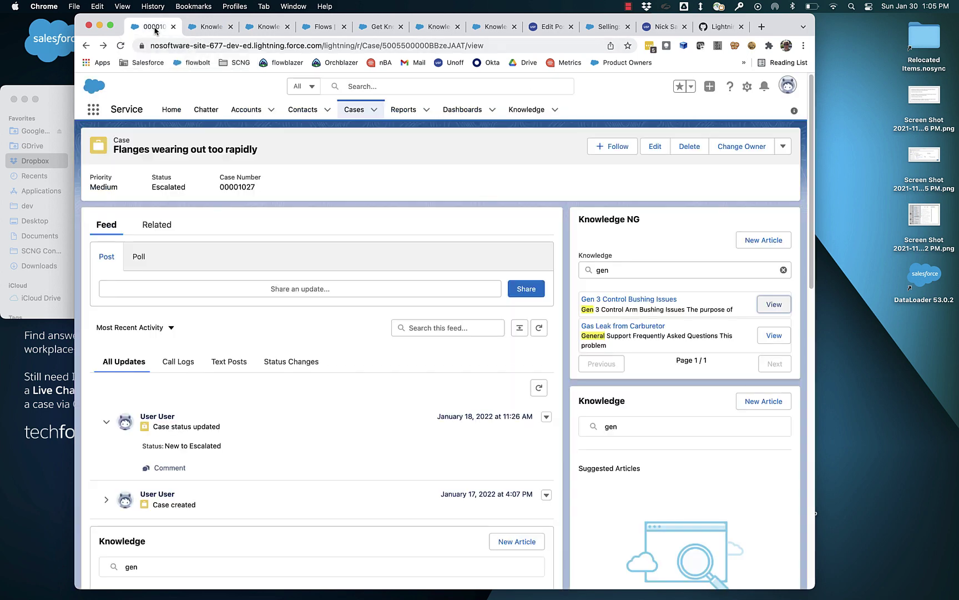
pyautogui.click(668, 427)
pyautogui.click(636, 475)
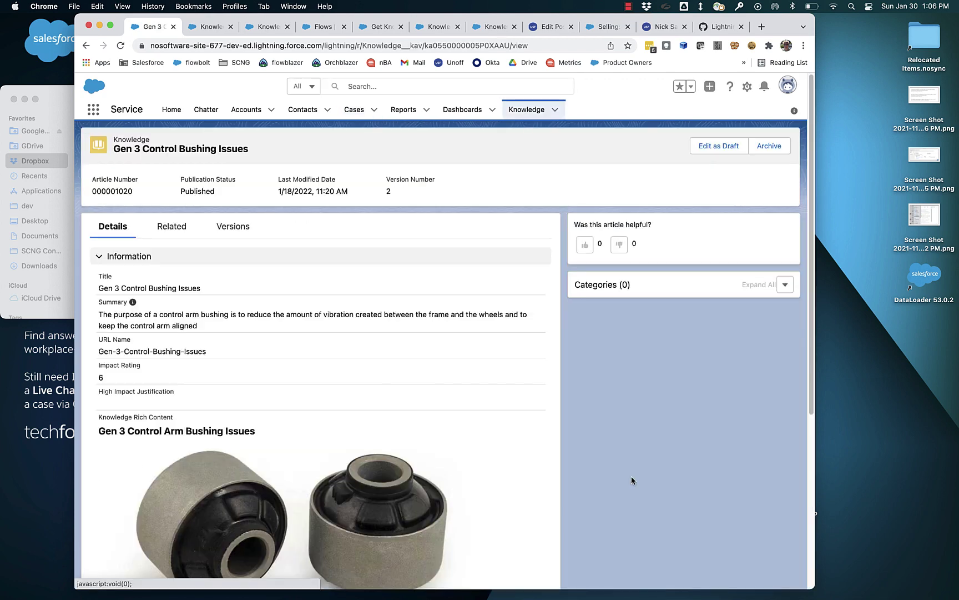
pyautogui.moveTo(239, 354); pyautogui.dragTo(89, 340)
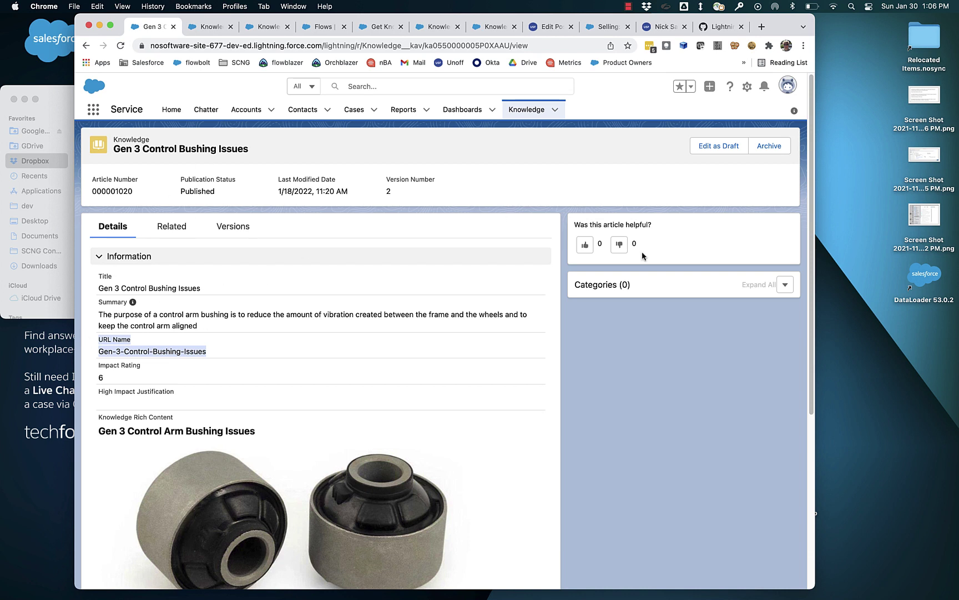
pyautogui.click(85, 46)
pyautogui.click(214, 26)
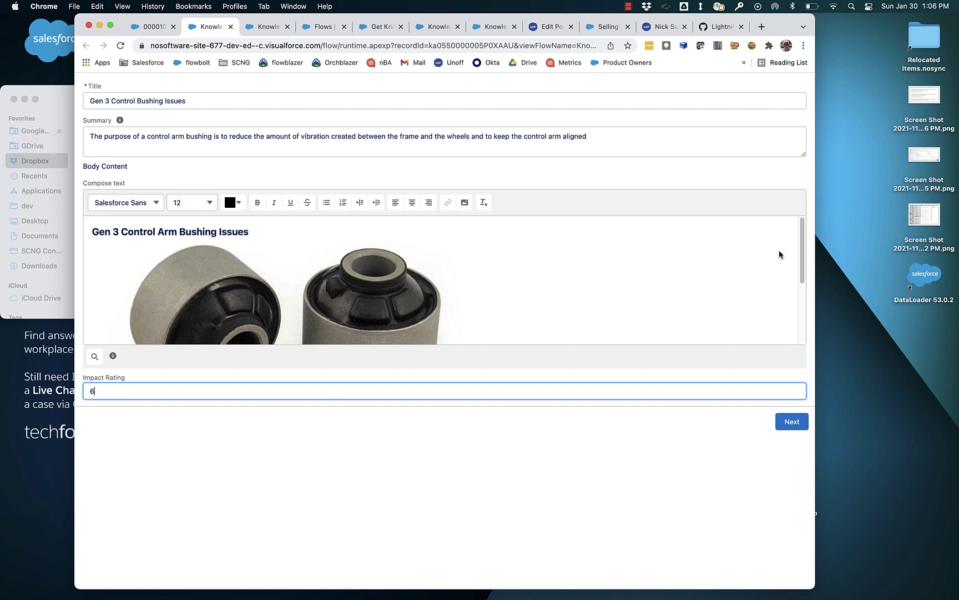
pyautogui.moveTo(802, 257); pyautogui.dragTo(801, 353)
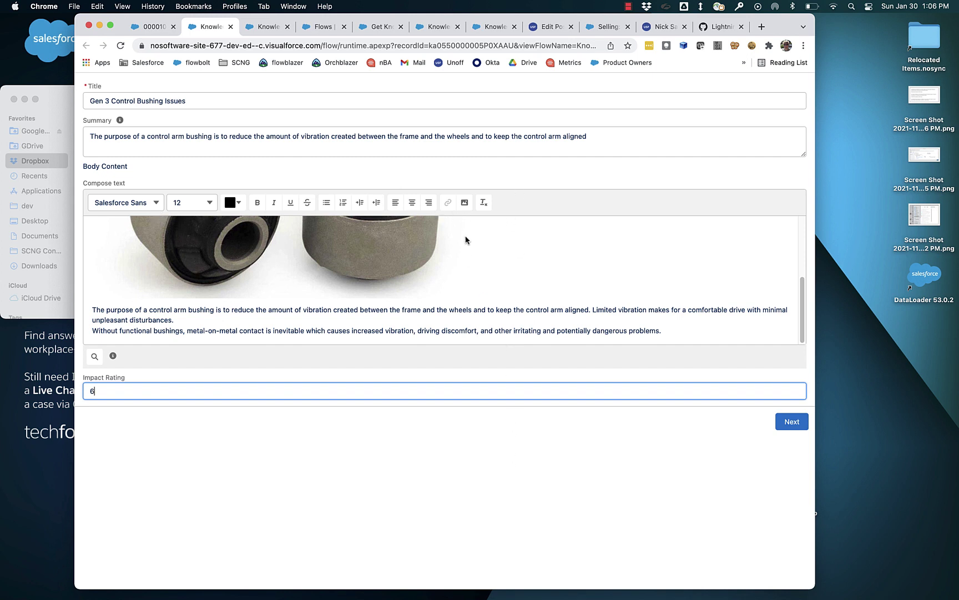
pyautogui.click(690, 143)
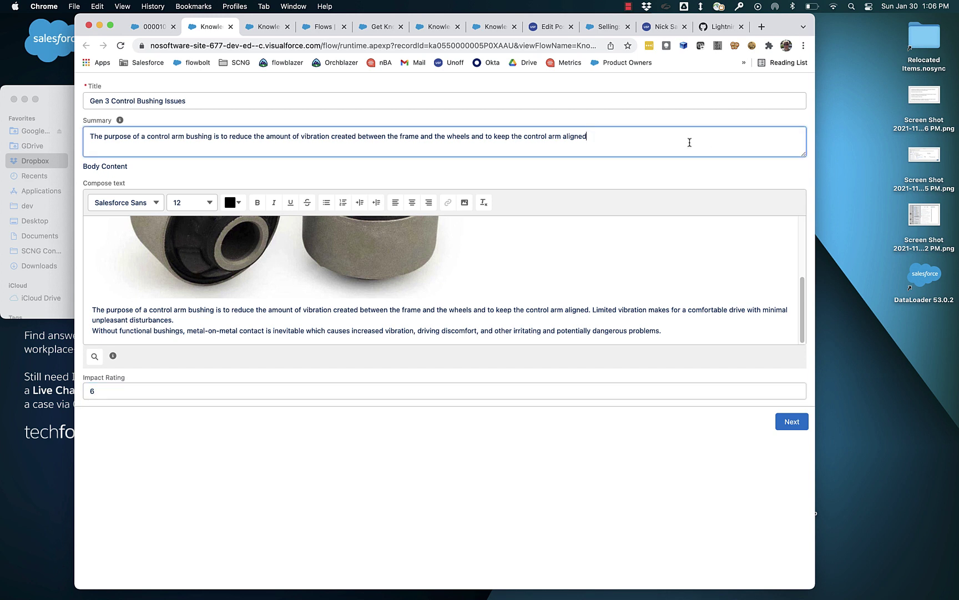
pyautogui.click(421, 97)
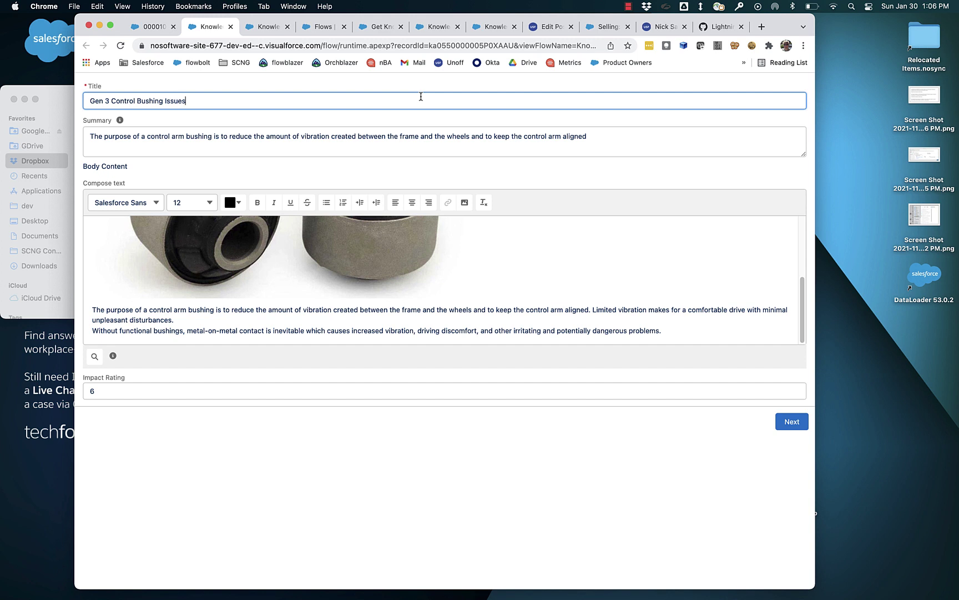
pyautogui.click(440, 121)
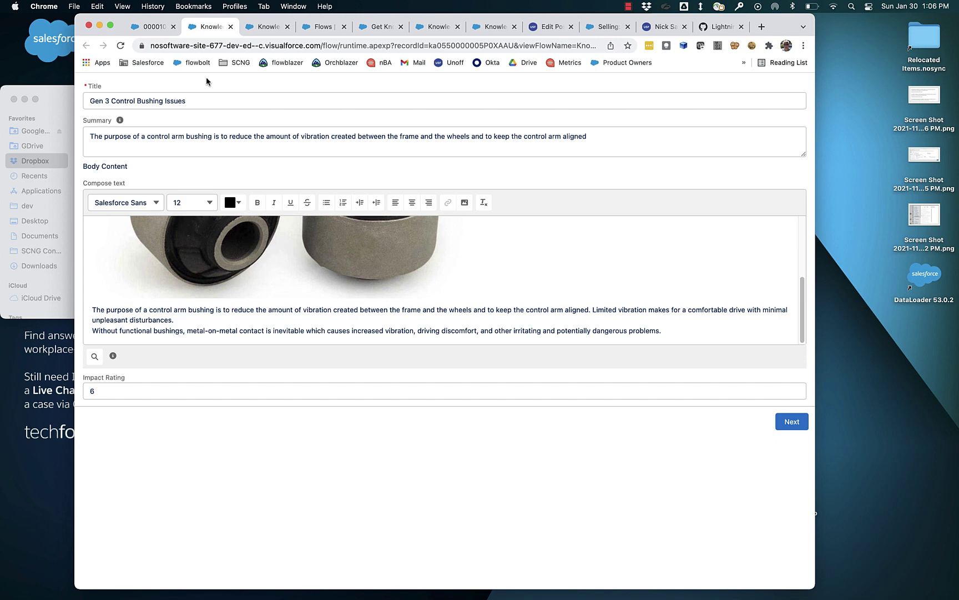
# From the Flanges case, start a new Knowledge NG article of type Rich Knowledge Form.
pyautogui.click(166, 32)
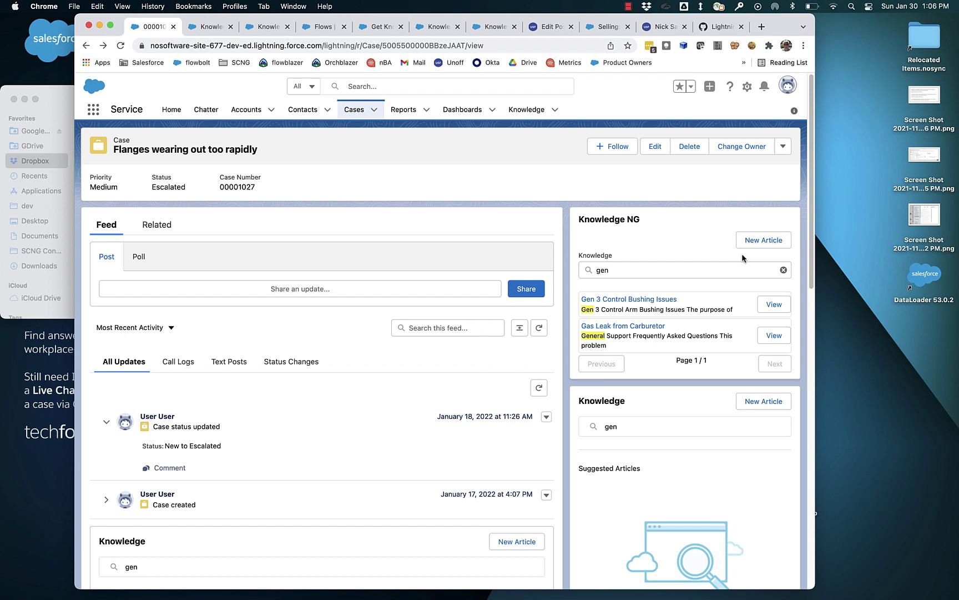
pyautogui.click(754, 242)
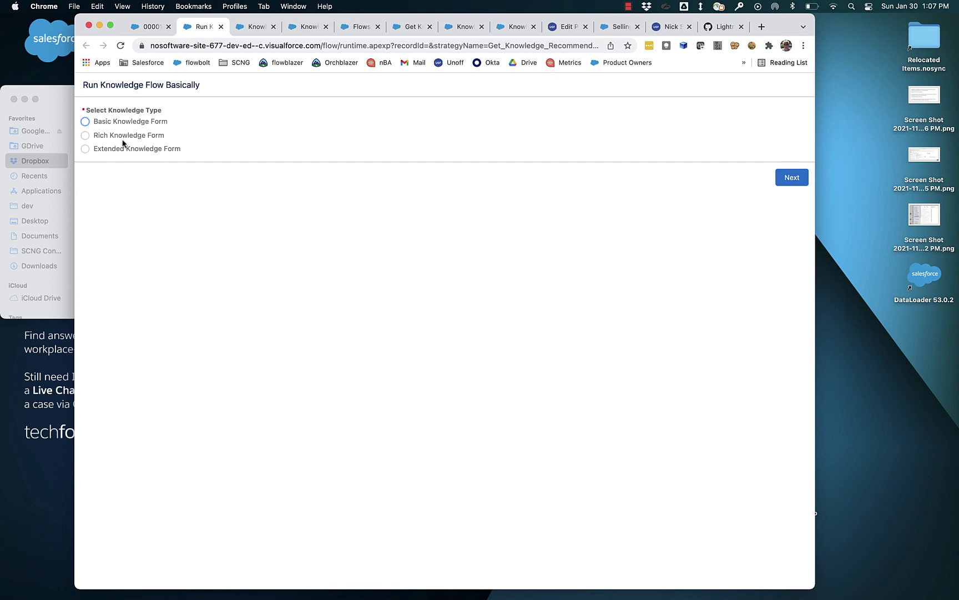
pyautogui.click(123, 136)
pyautogui.click(788, 178)
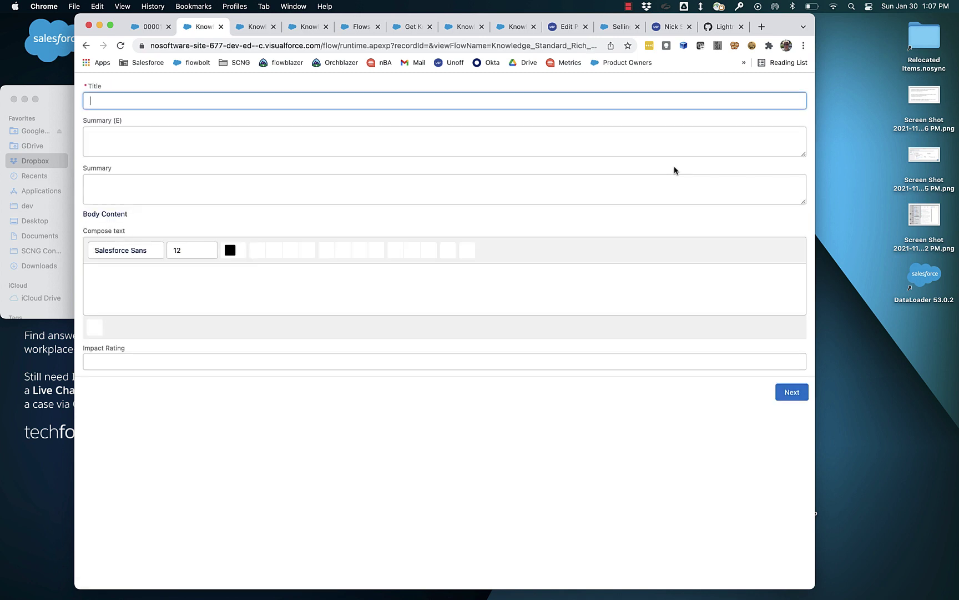
# Enter an Impact Rating of 6 on the new article and go back to the Flanges case.
pyautogui.click(174, 359)
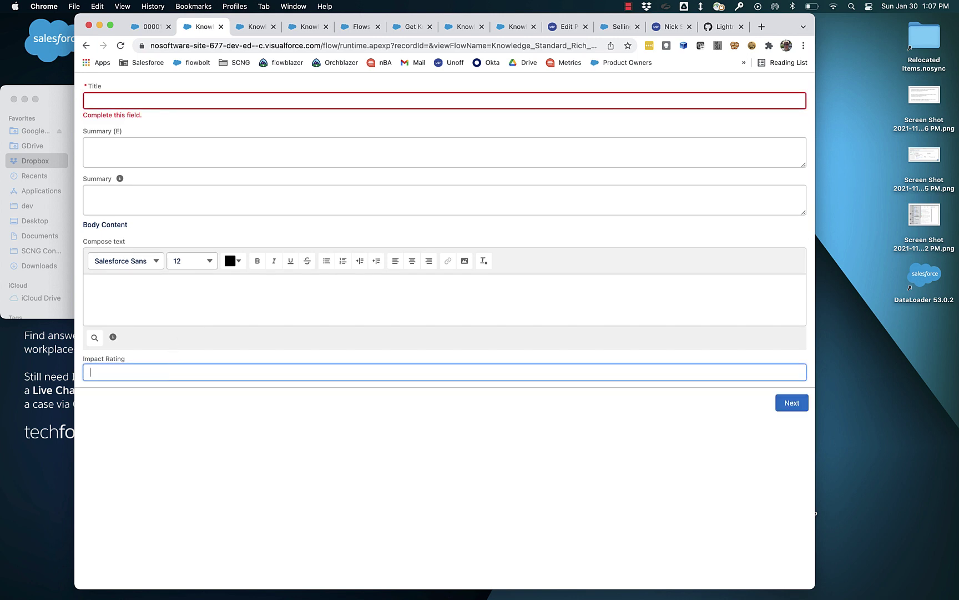
pyautogui.write('6')
pyautogui.click(145, 27)
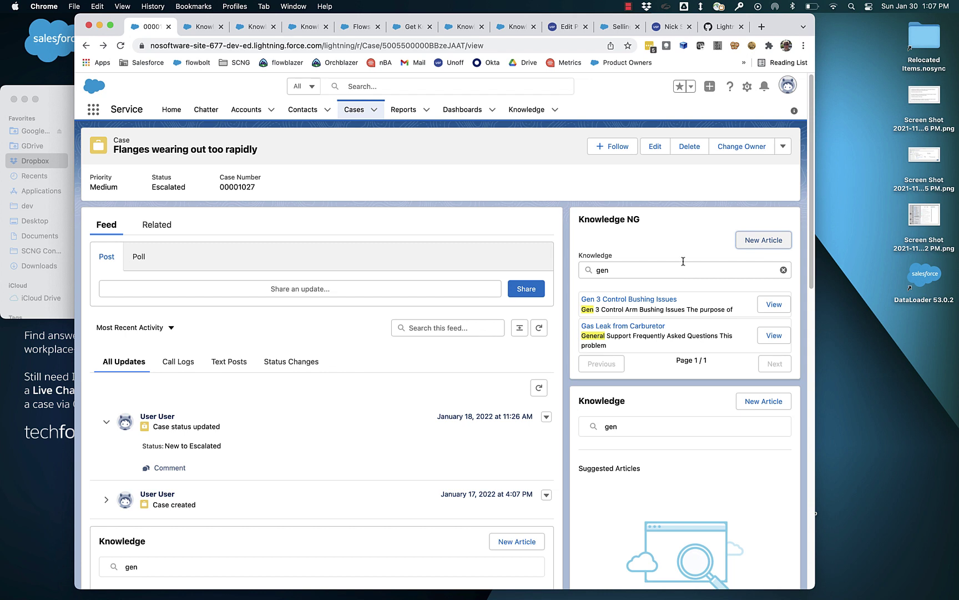
pyautogui.click(656, 274)
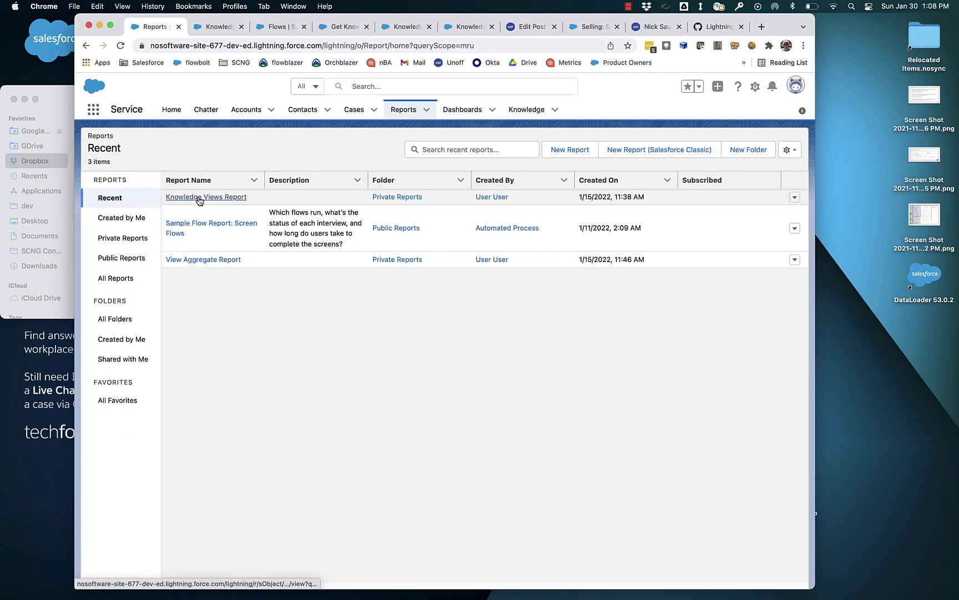
# Open the Knowledge Views Report and display its filter panel.
pyautogui.click(199, 200)
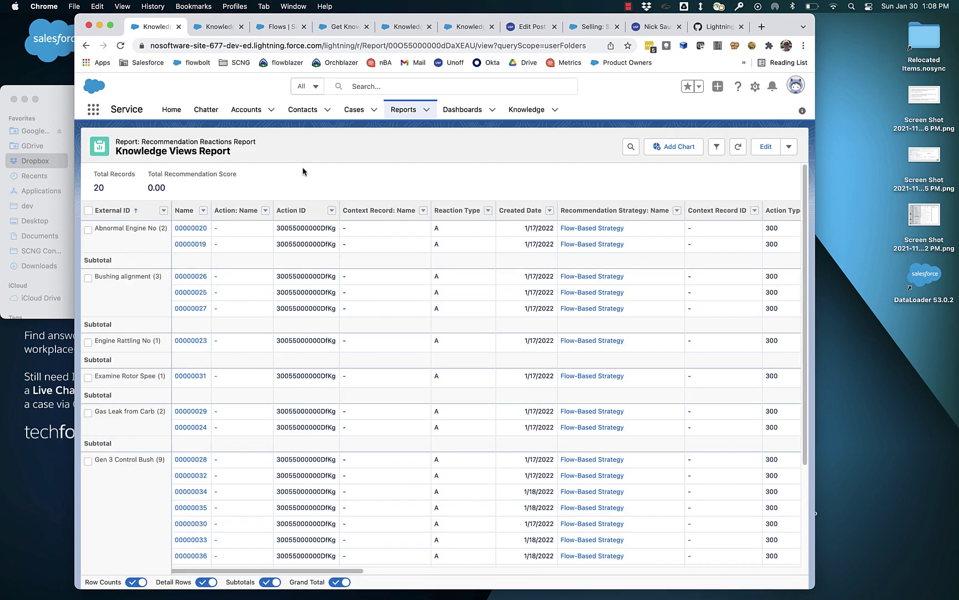
pyautogui.click(717, 146)
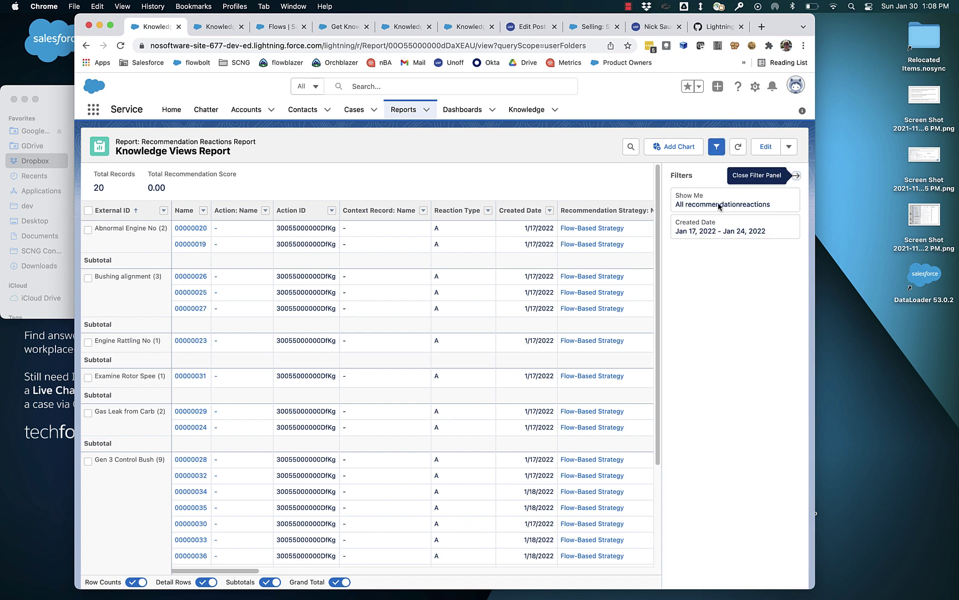